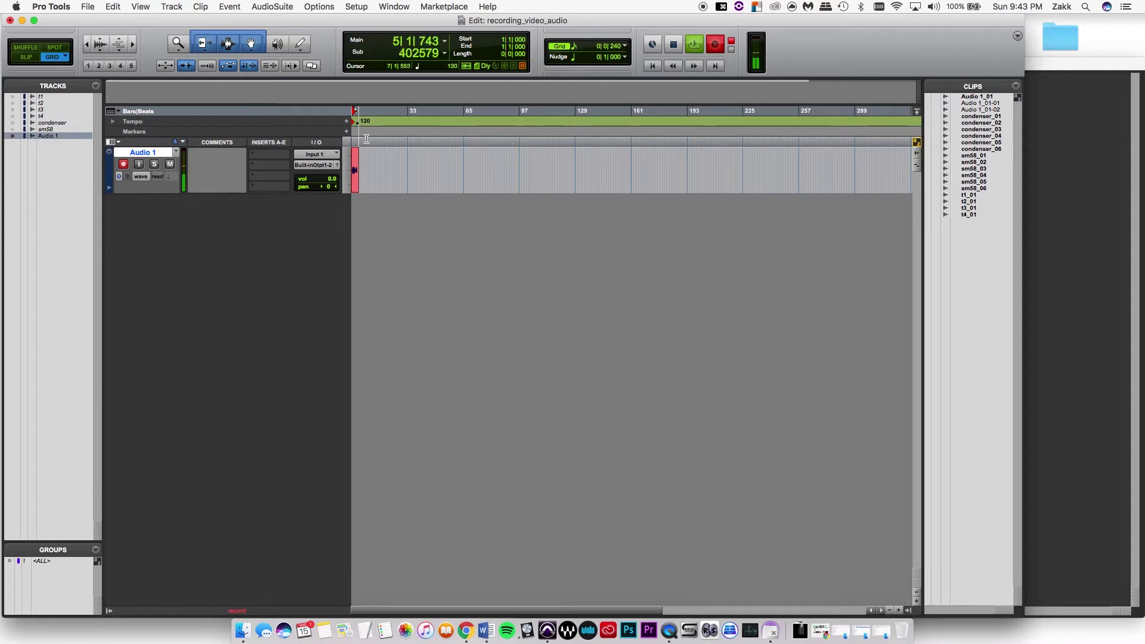
{"action": "key", "text": "super+equal"}
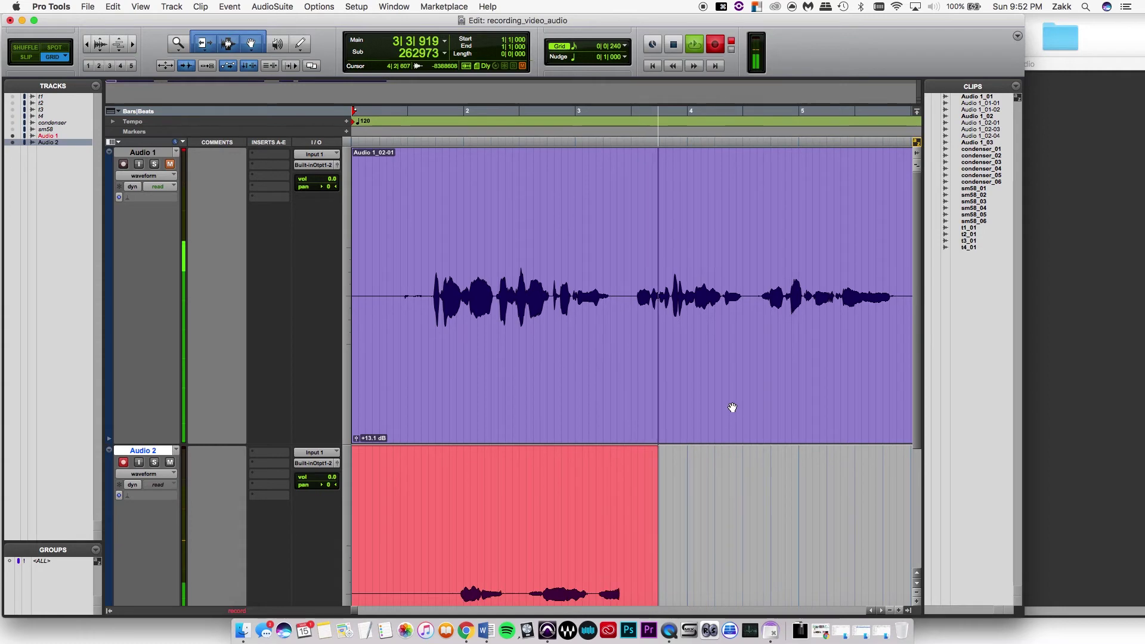
Increase the Audio 1 track height and place the edit cursor at about 4|3|720 in its first clip
{"action": "key", "text": "r"}
{"action": "key", "text": "r"}
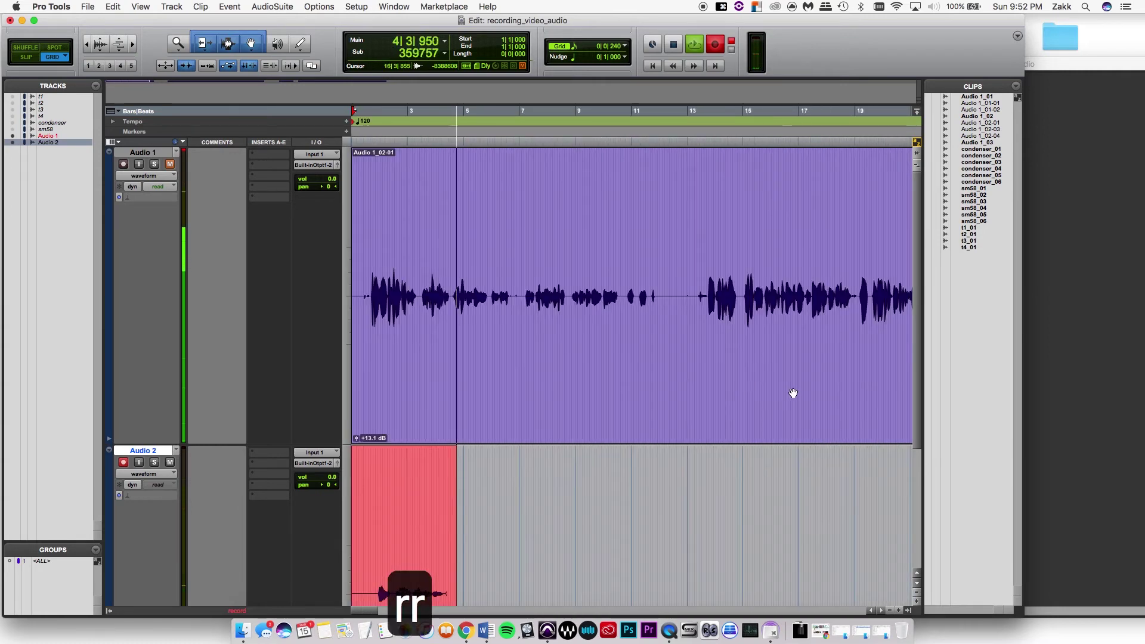
{"action": "key", "text": "t"}
{"action": "key", "text": "t"}
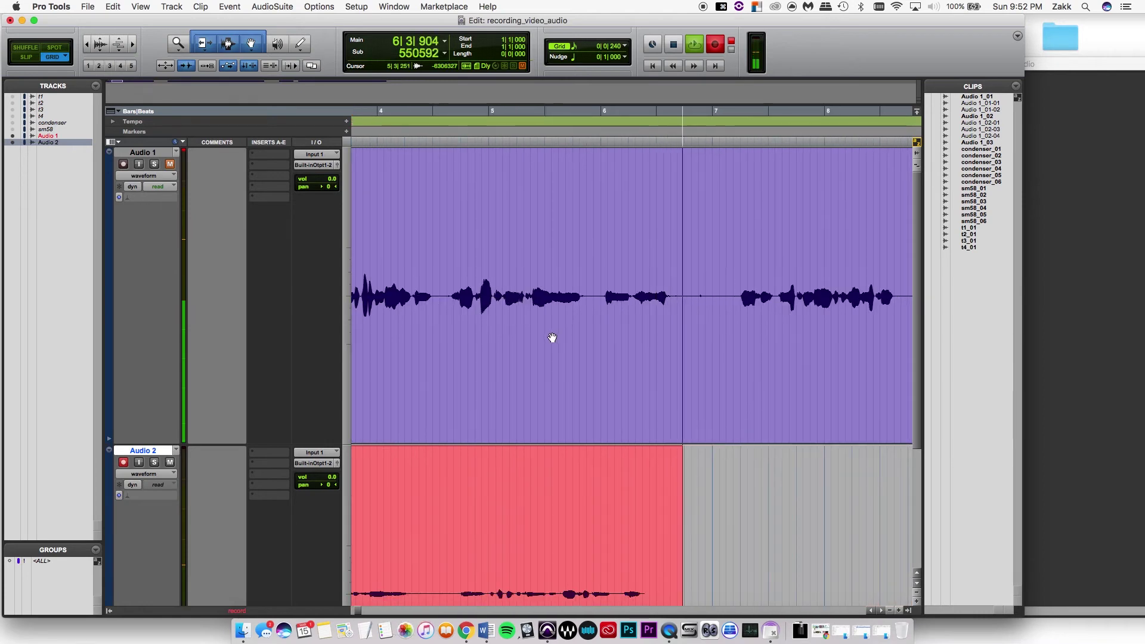
{"action": "left_click_drag", "start_coordinate": [161, 445], "coordinate": [161, 528]}
{"action": "left_click", "coordinate": [386, 332]}
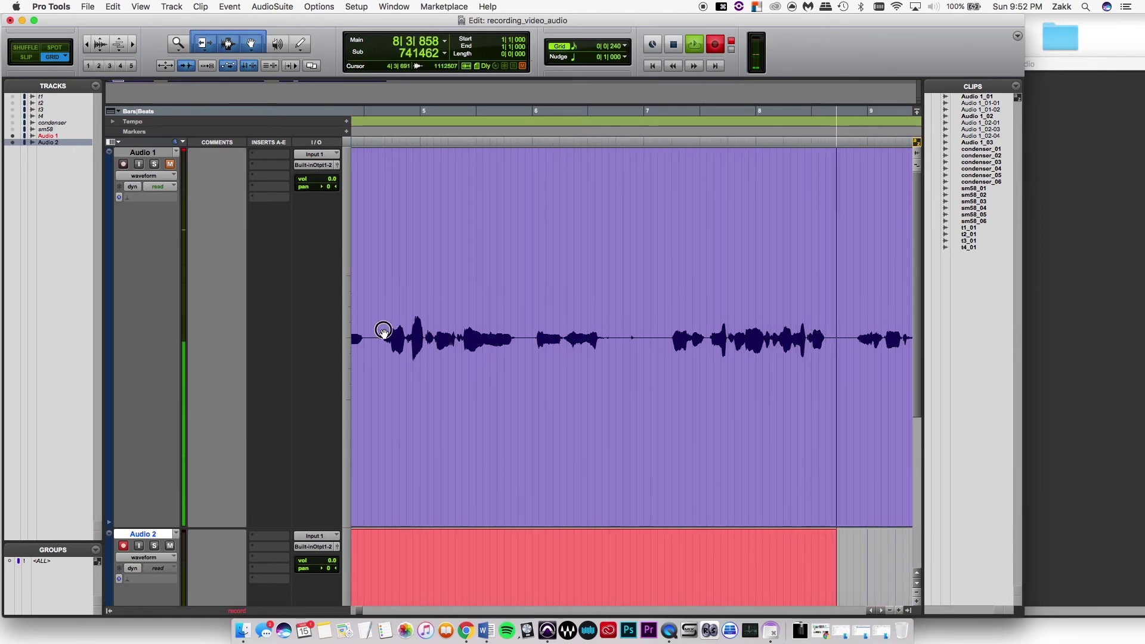
Examine the waveform of the first Audio 1 clip around 4|3|720, down to sample level
{"action": "key", "text": "t"}
{"action": "key", "text": "t"}
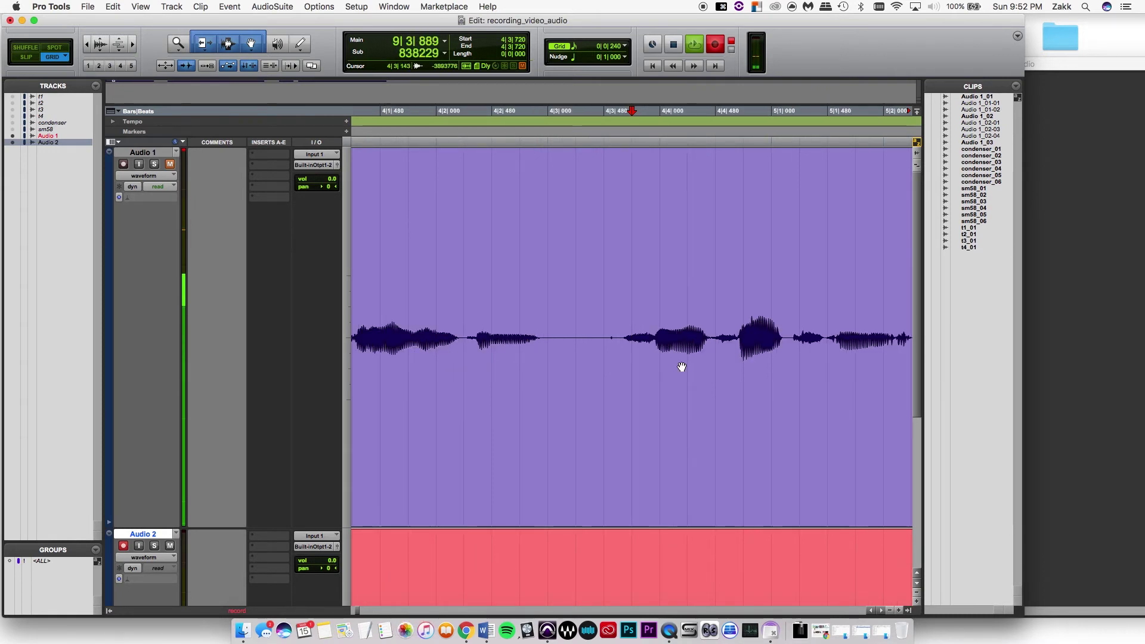
{"action": "scroll", "coordinate": [404, 352], "scroll_direction": "left", "scroll_amount": 3}
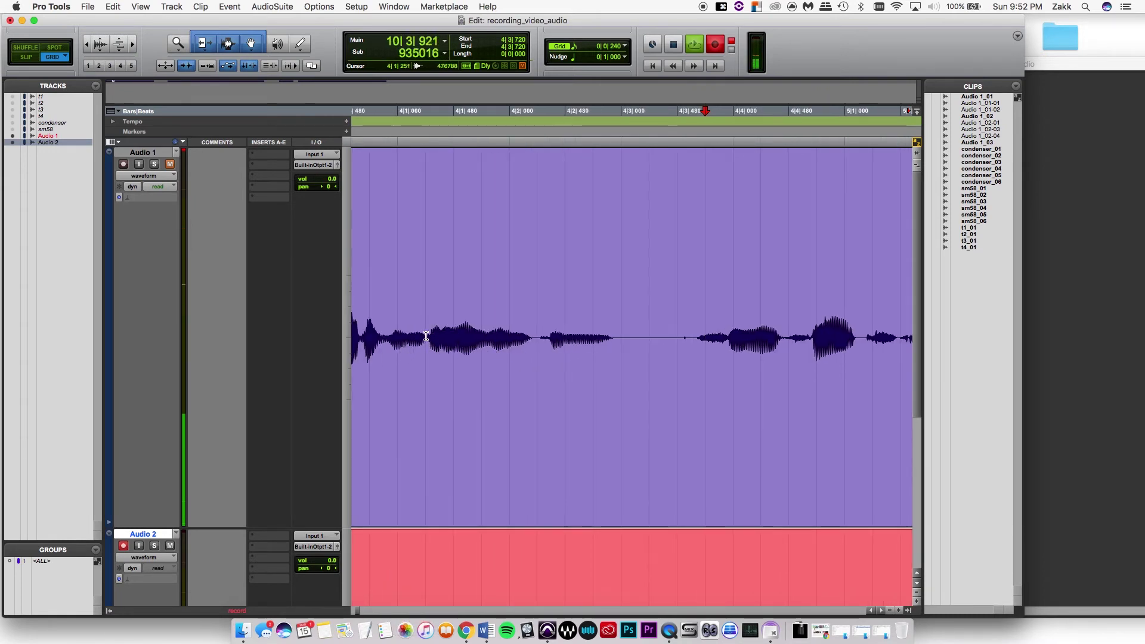
{"action": "scroll", "coordinate": [660, 337], "scroll_direction": "right", "scroll_amount": 3}
{"action": "key", "text": "t"}
{"action": "key", "text": "t"}
{"action": "key", "text": "t"}
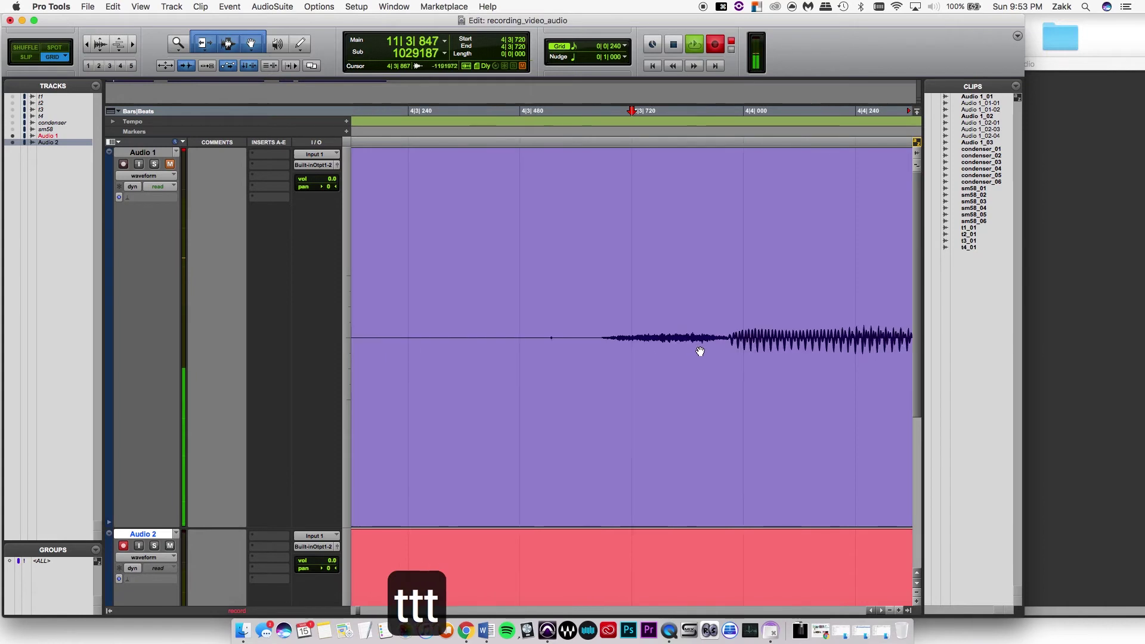
{"action": "key", "text": "t"}
{"action": "key", "text": "t"}
{"action": "key", "text": "t"}
{"action": "key", "text": "t"}
{"action": "key", "text": "t"}
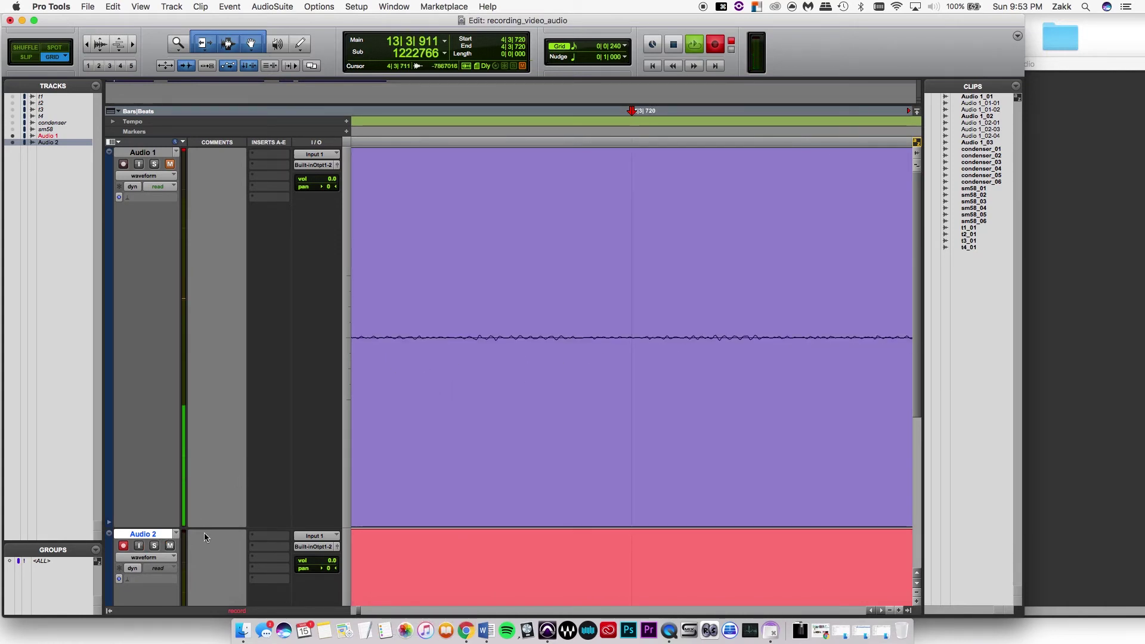
Expand Audio 1 with Zoom Toggle and inspect its magnified waveform, from individual cycles around 4|3|720 out to the neighbouring clips
{"action": "key", "text": "e"}
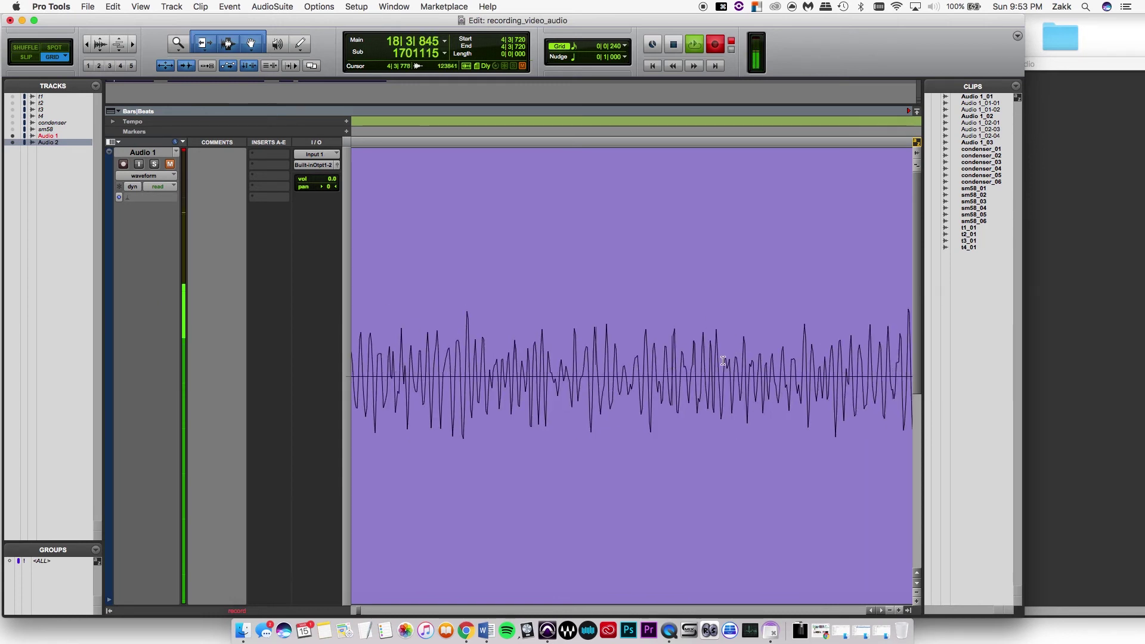
{"action": "key", "text": "super+bracketleft"}
{"action": "key", "text": "super+bracketleft"}
{"action": "key", "text": "super+bracketleft"}
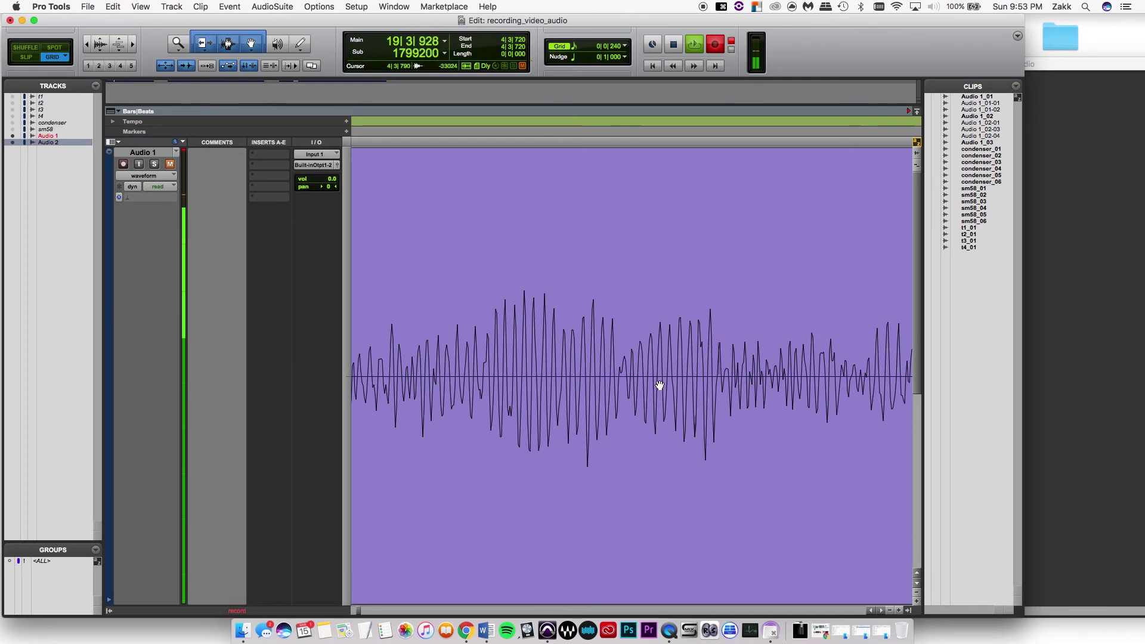
{"action": "key", "text": "super+bracketright"}
{"action": "key", "text": "super+bracketright"}
{"action": "key", "text": "super+bracketright"}
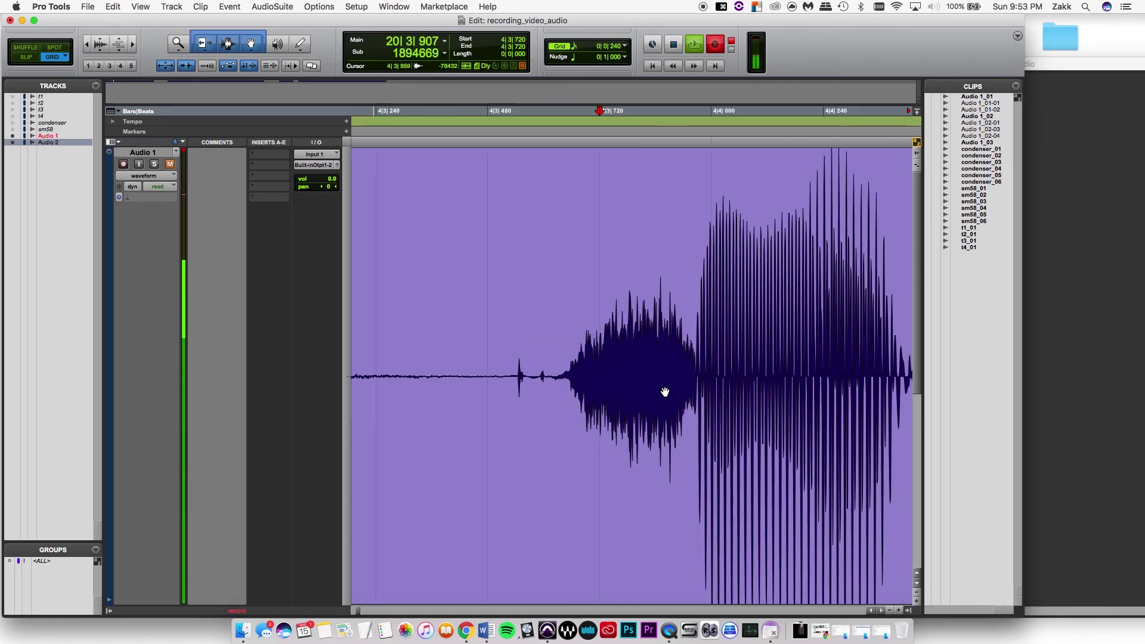
{"action": "key", "text": "super+bracketleft"}
{"action": "key", "text": "super+bracketleft"}
{"action": "key", "text": "super+bracketleft"}
{"action": "key", "text": "super+bracketleft"}
{"action": "key", "text": "super+bracketleft"}
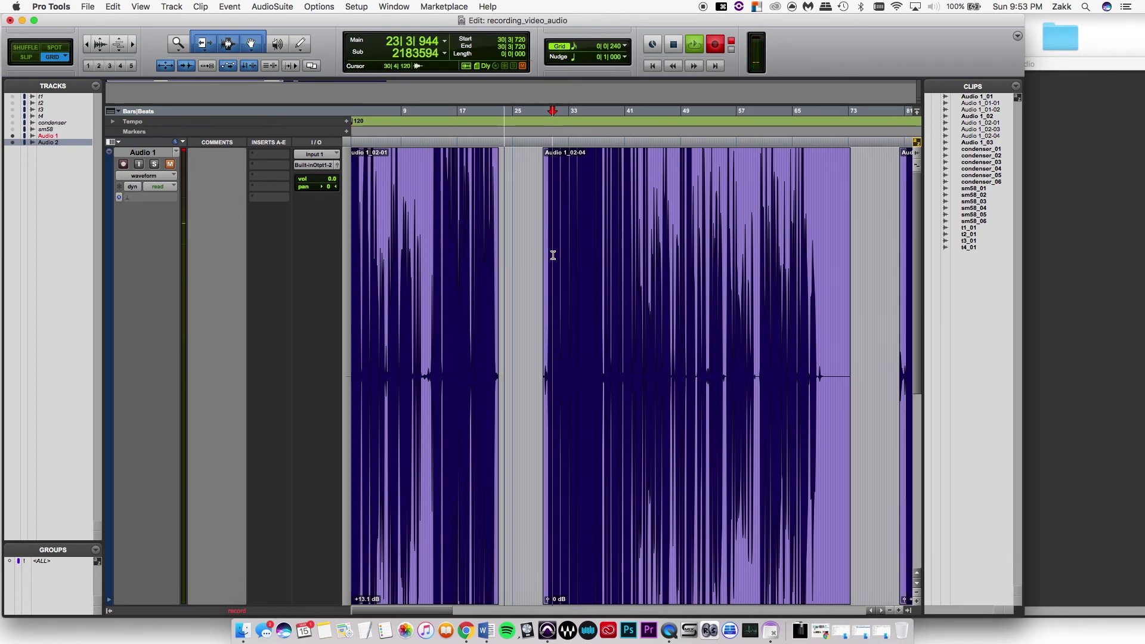
Examine the waveform peaks of the Audio 1_02-04 clip around bar 31, down to individual cycles
{"action": "key", "text": "t"}
{"action": "key", "text": "t"}
{"action": "key", "text": "t"}
{"action": "key", "text": "t"}
{"action": "key", "text": "t"}
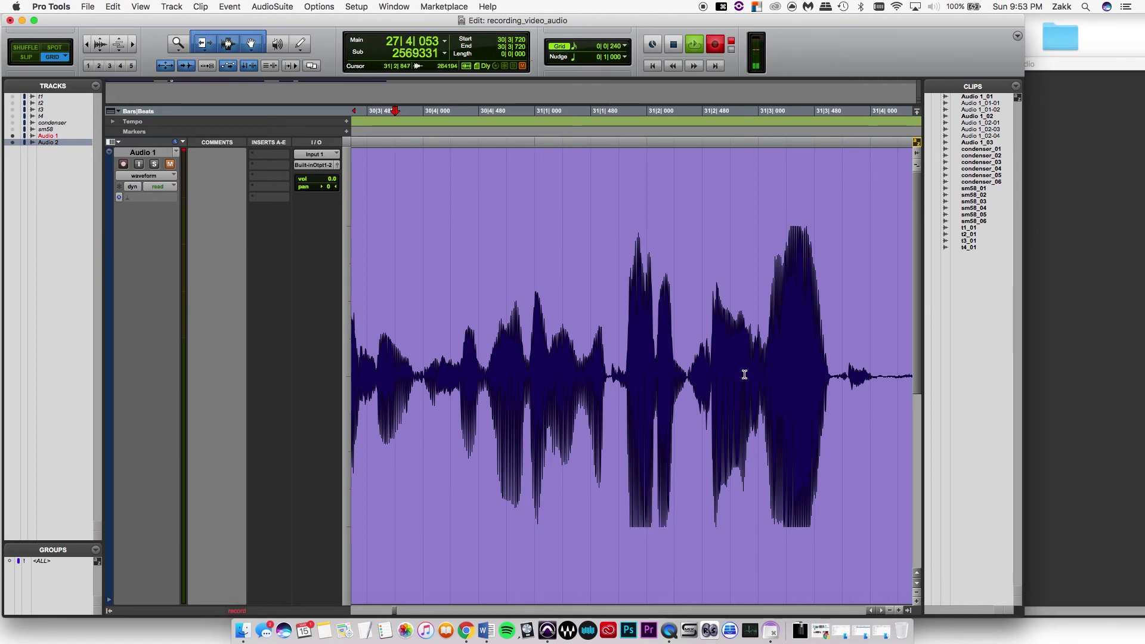
{"action": "scroll", "coordinate": [744, 374], "scroll_direction": "right", "scroll_amount": 3}
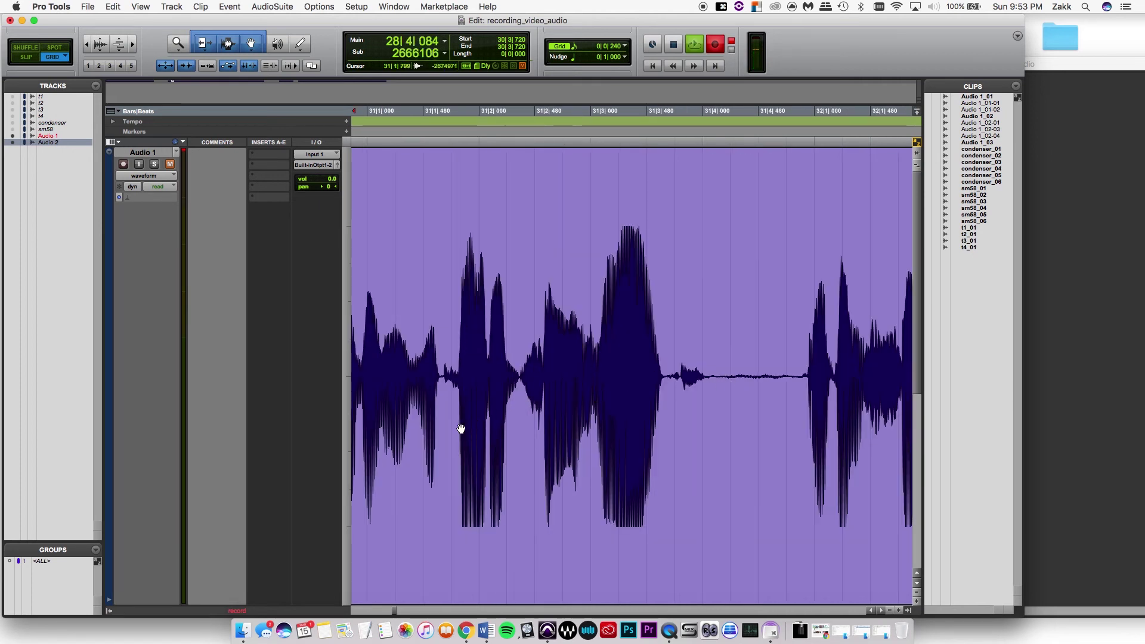
{"action": "key", "text": "t"}
{"action": "key", "text": "t"}
{"action": "key", "text": "t"}
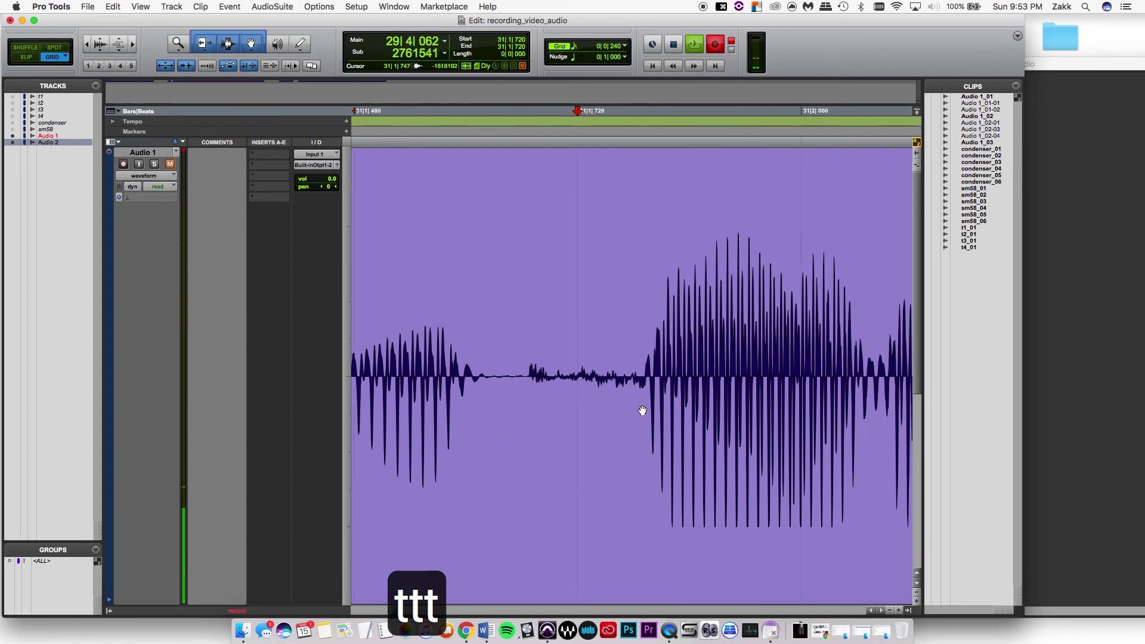
{"action": "key", "text": "t"}
{"action": "key", "text": "t"}
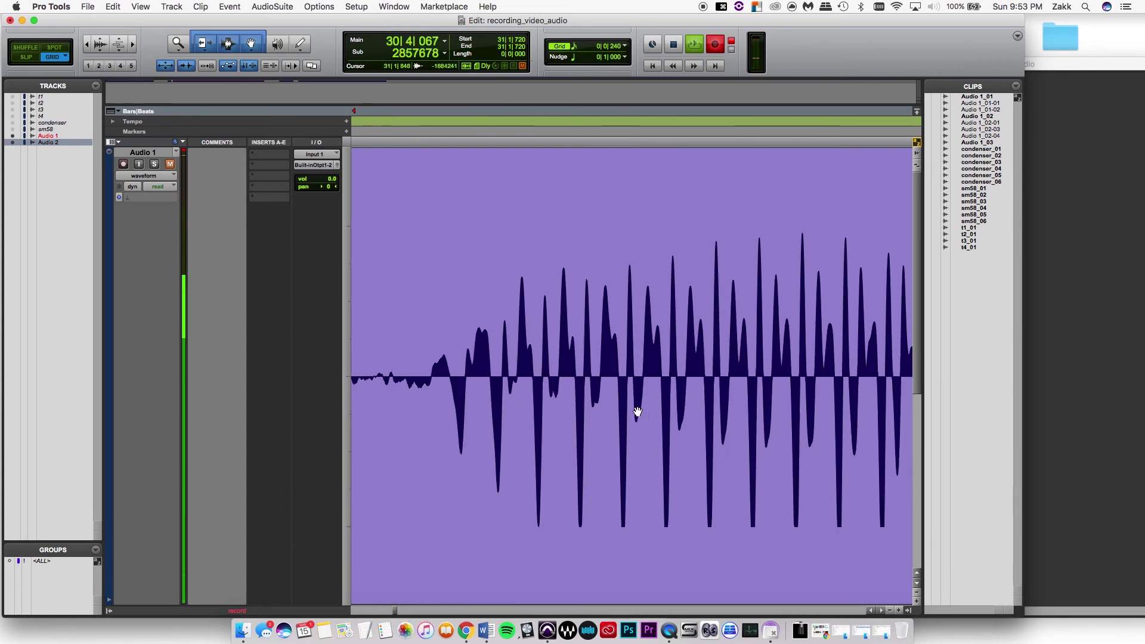
{"action": "key", "text": "t"}
{"action": "key", "text": "t"}
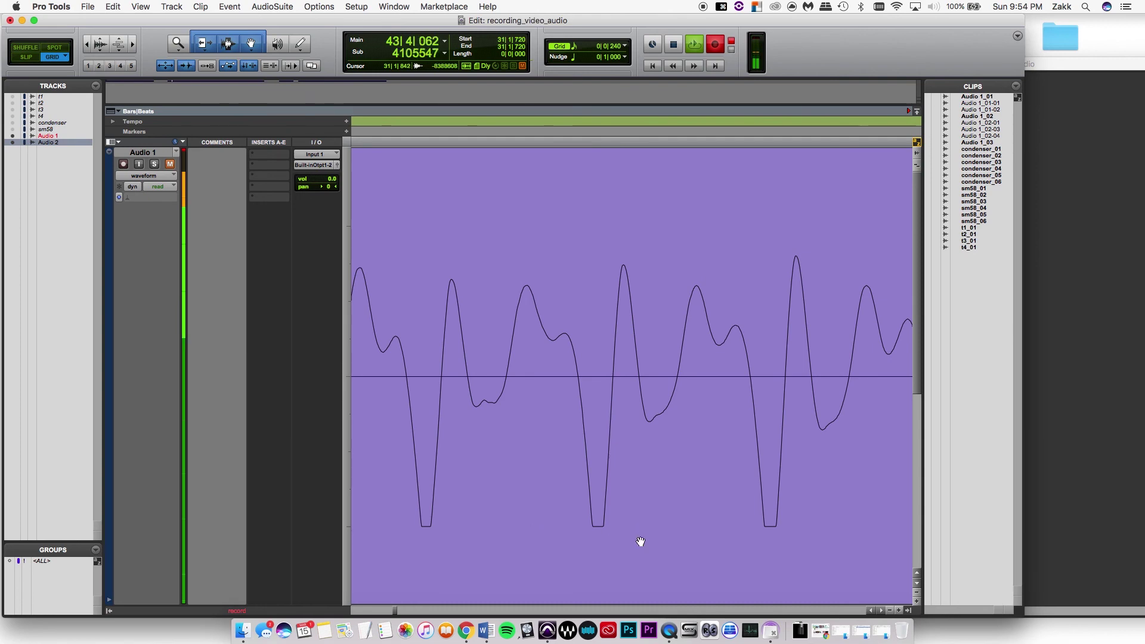
Survey the levels of the remaining clips on Audio 1, from about bar 50 through the Audio 1_03 clip
{"action": "key", "text": "super+bracketleft"}
{"action": "key", "text": "super+bracketleft"}
{"action": "key", "text": "super+bracketleft"}
{"action": "key", "text": "super+bracketleft"}
{"action": "key", "text": "super+bracketleft"}
{"action": "key", "text": "super+bracketleft"}
{"action": "key", "text": "super+bracketleft"}
{"action": "key", "text": "super+bracketleft"}
{"action": "key", "text": "super+bracketleft"}
{"action": "key", "text": "super+bracketleft"}
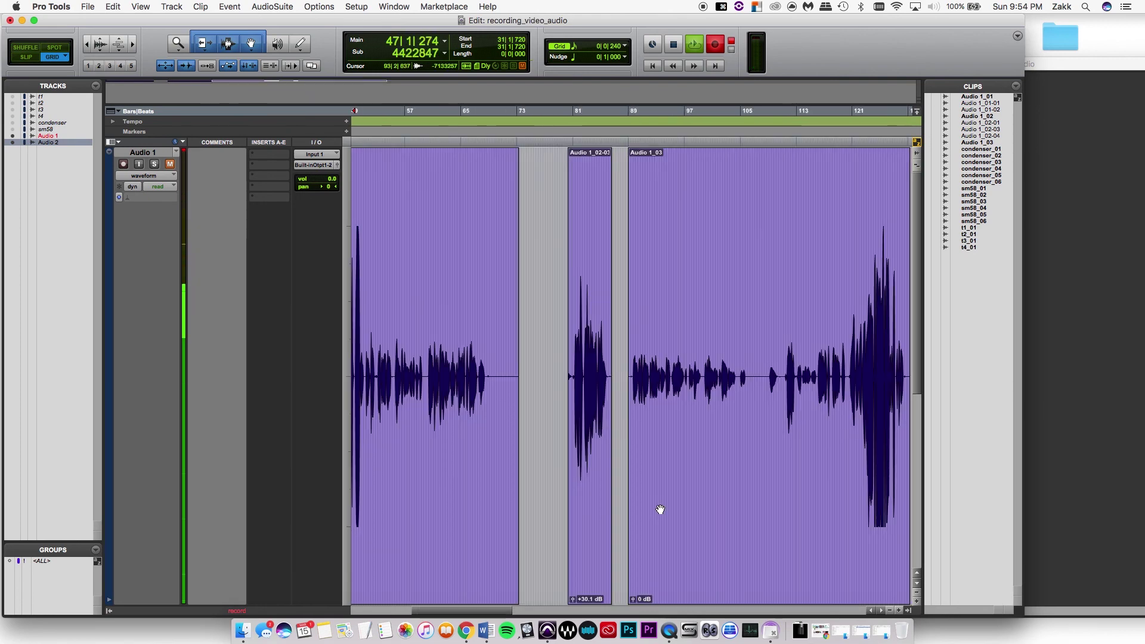